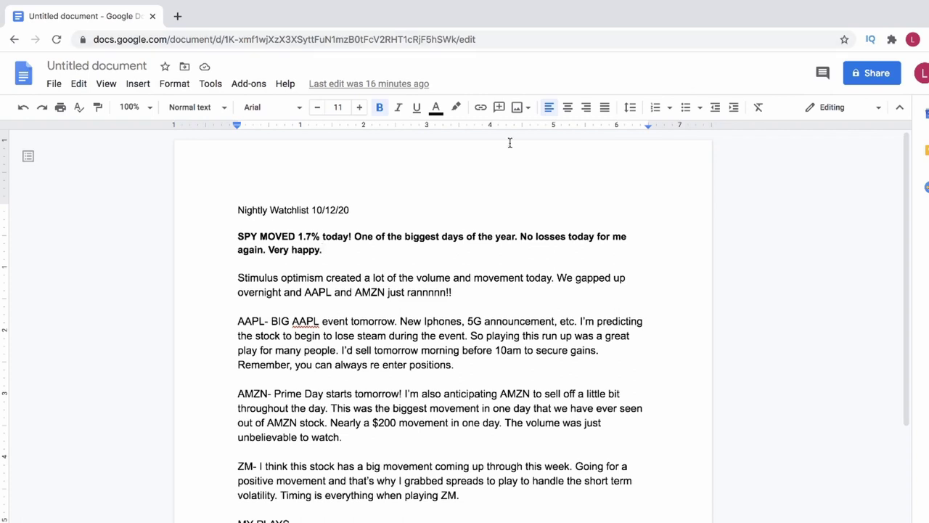
{"action": "scroll", "coordinate": [429, 276], "scroll_direction": "down", "scroll_amount": 3}
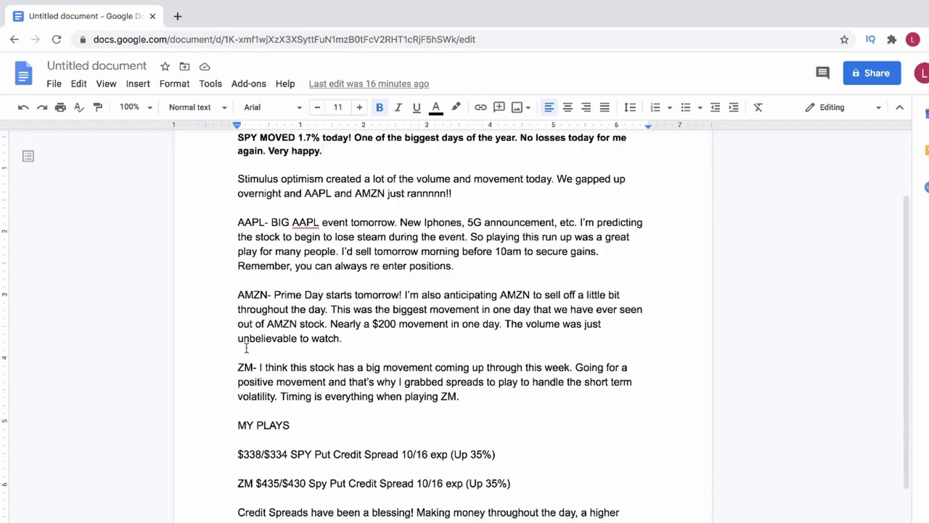
{"action": "left_click_drag", "start_coordinate": [231, 214], "coordinate": [272, 280]}
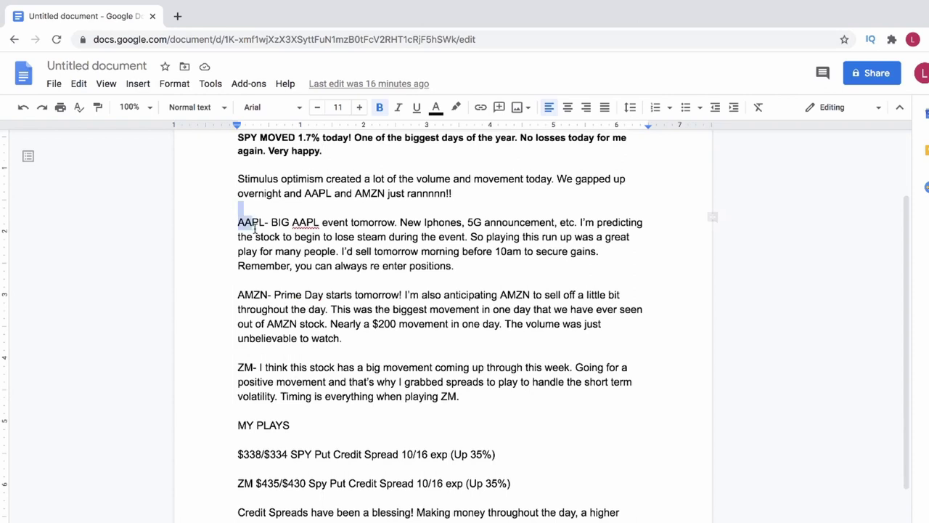
{"action": "left_click", "coordinate": [272, 281]}
{"action": "left_click_drag", "start_coordinate": [234, 358], "coordinate": [472, 397]}
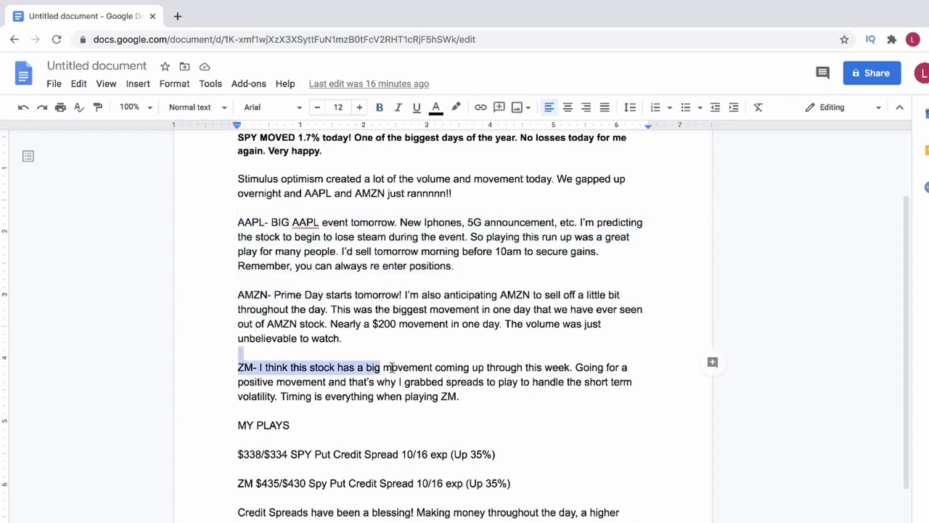
{"action": "left_click", "coordinate": [474, 395]}
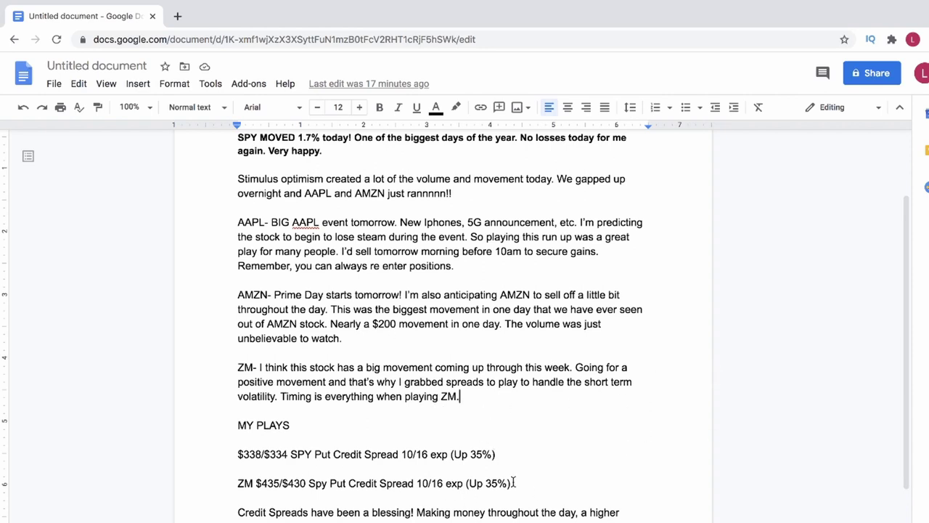
{"action": "scroll", "coordinate": [468, 410], "scroll_direction": "down", "scroll_amount": 2}
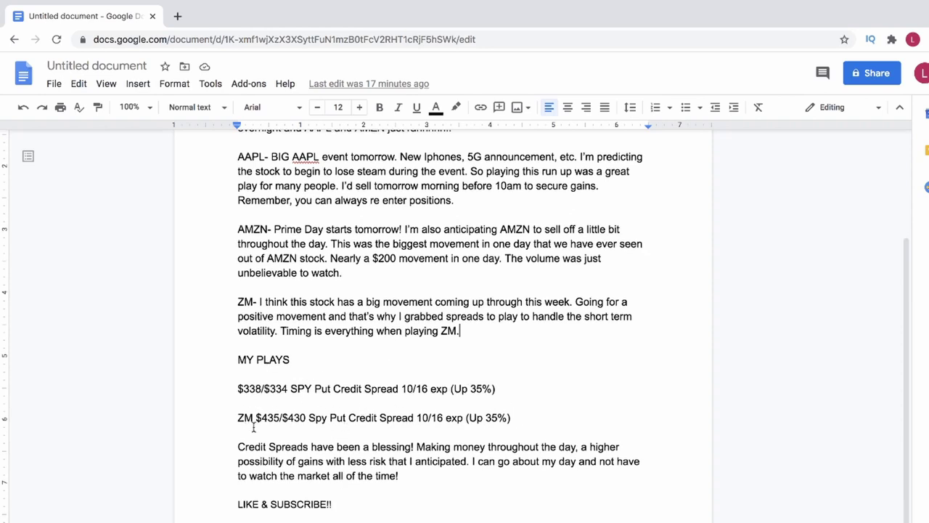
{"action": "left_click", "coordinate": [351, 378]}
{"action": "left_click_drag", "start_coordinate": [238, 388], "coordinate": [493, 390]}
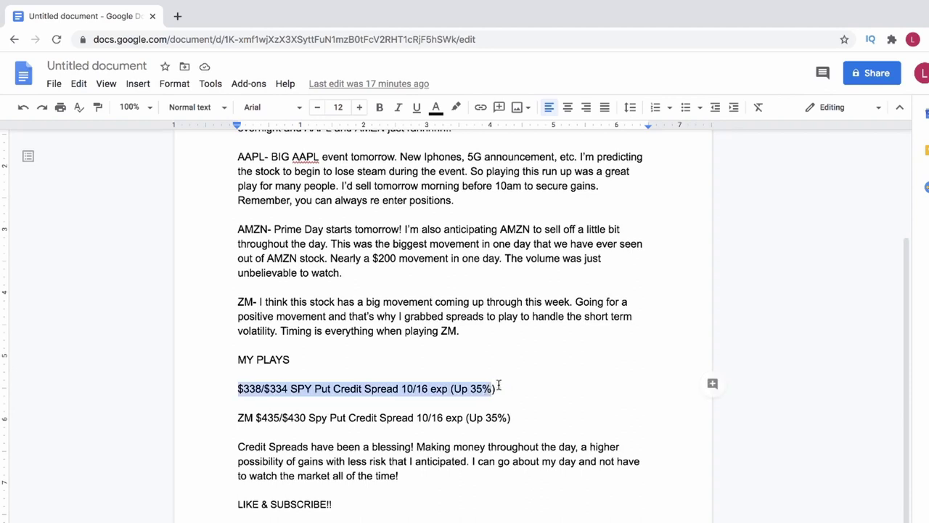
{"action": "left_click", "coordinate": [498, 389]}
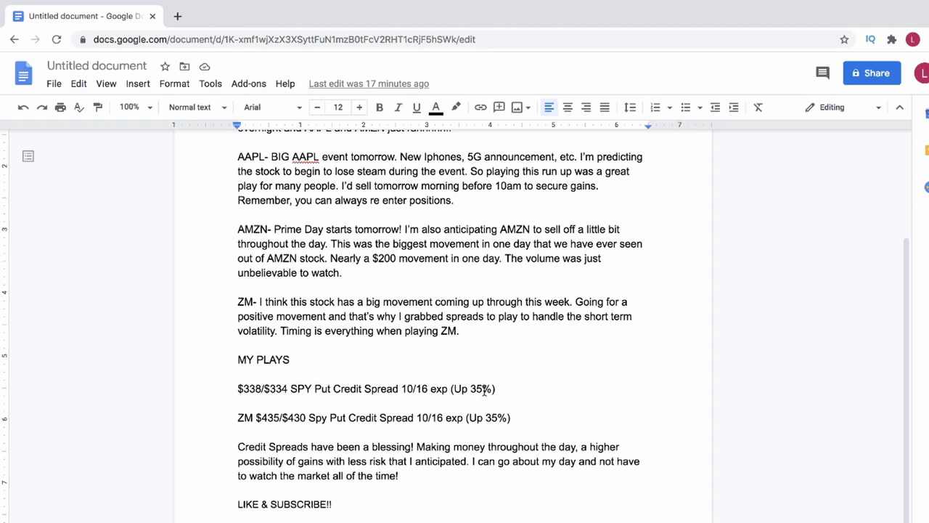
{"action": "left_click_drag", "start_coordinate": [507, 389], "coordinate": [234, 392]}
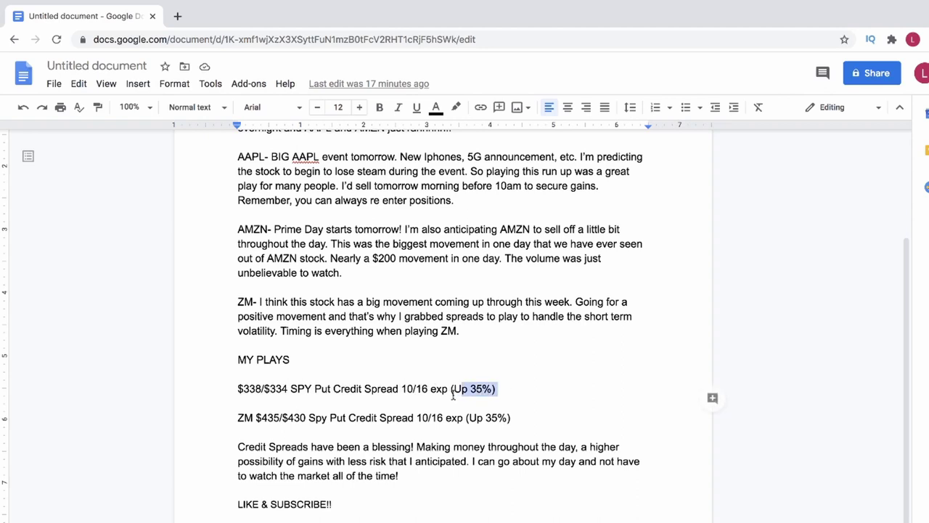
{"action": "left_click", "coordinate": [234, 390]}
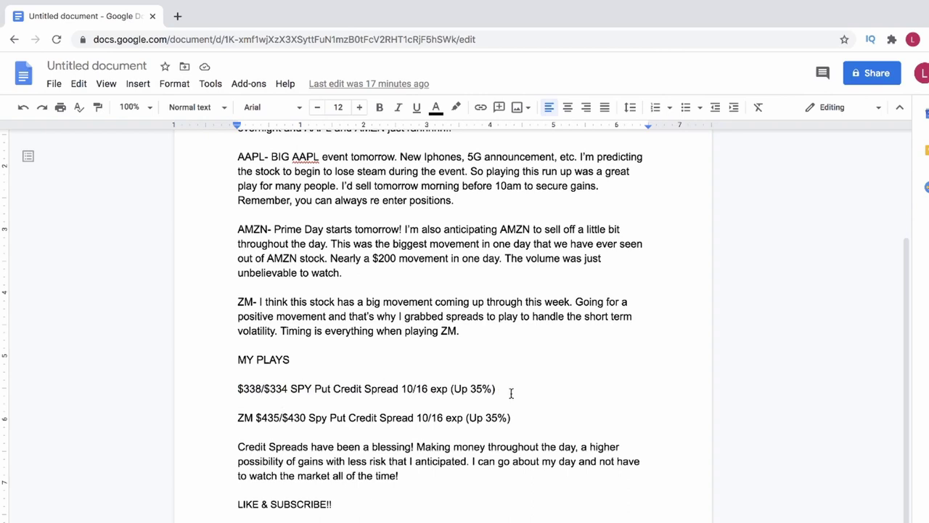
{"action": "left_click_drag", "start_coordinate": [500, 388], "coordinate": [226, 386]}
{"action": "left_click", "coordinate": [215, 392]}
{"action": "left_click_drag", "start_coordinate": [507, 386], "coordinate": [236, 389]}
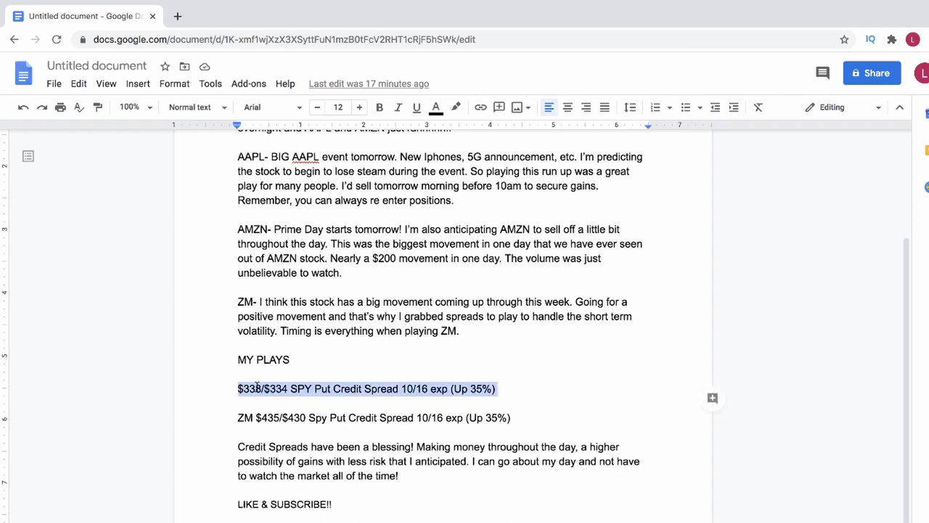
{"action": "left_click", "coordinate": [531, 389]}
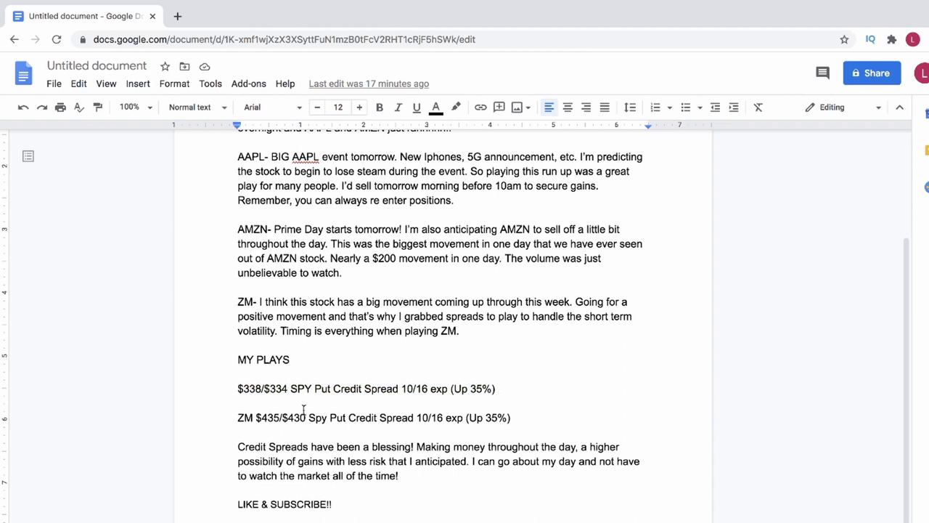
{"action": "left_click_drag", "start_coordinate": [514, 417], "coordinate": [462, 417]}
{"action": "left_click", "coordinate": [518, 417]}
{"action": "double_click", "coordinate": [529, 404]}
{"action": "left_click", "coordinate": [348, 418]}
{"action": "left_click_drag", "start_coordinate": [238, 417], "coordinate": [517, 417]}
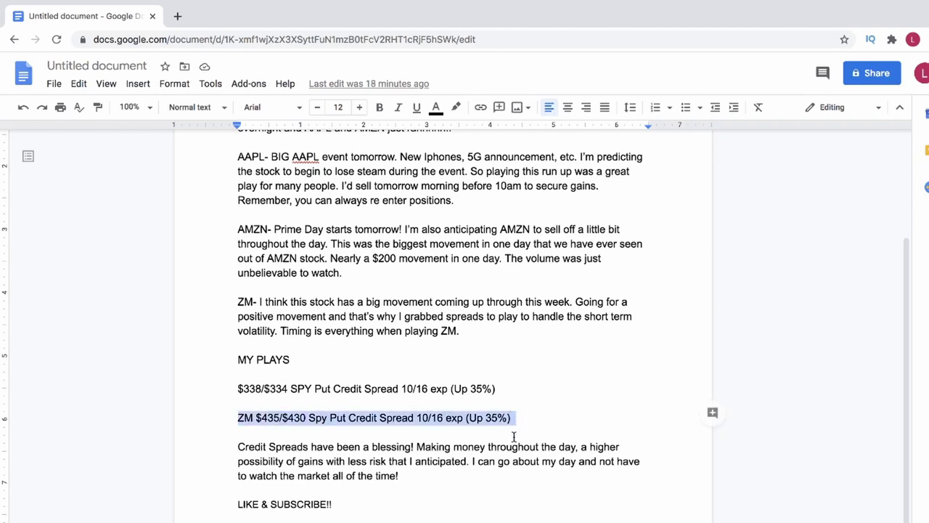
{"action": "key", "text": "Up"}
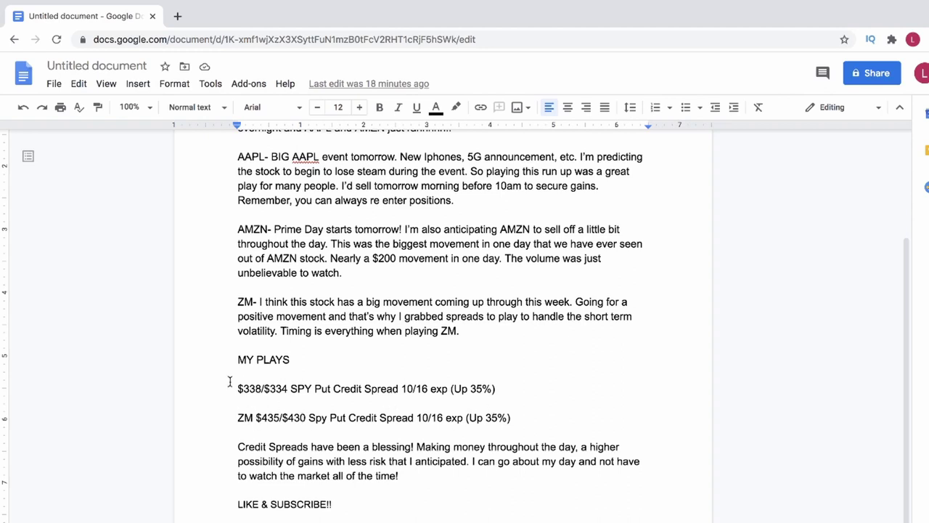
{"action": "left_click_drag", "start_coordinate": [229, 379], "coordinate": [535, 411]}
{"action": "left_click", "coordinate": [240, 414]}
{"action": "left_click", "coordinate": [260, 387]}
{"action": "left_click", "coordinate": [280, 418]}
{"action": "mouse_move", "coordinate": [236, 389]}
{"action": "left_mouse_down"}
{"action": "mouse_move", "coordinate": [532, 409]}
{"action": "mouse_move", "coordinate": [236, 388]}
{"action": "left_mouse_up"}
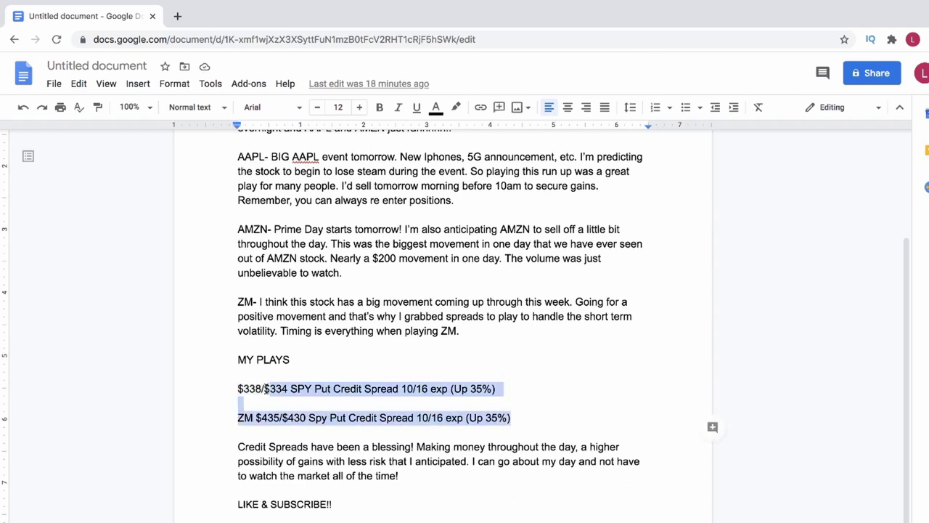
{"action": "left_click", "coordinate": [546, 389]}
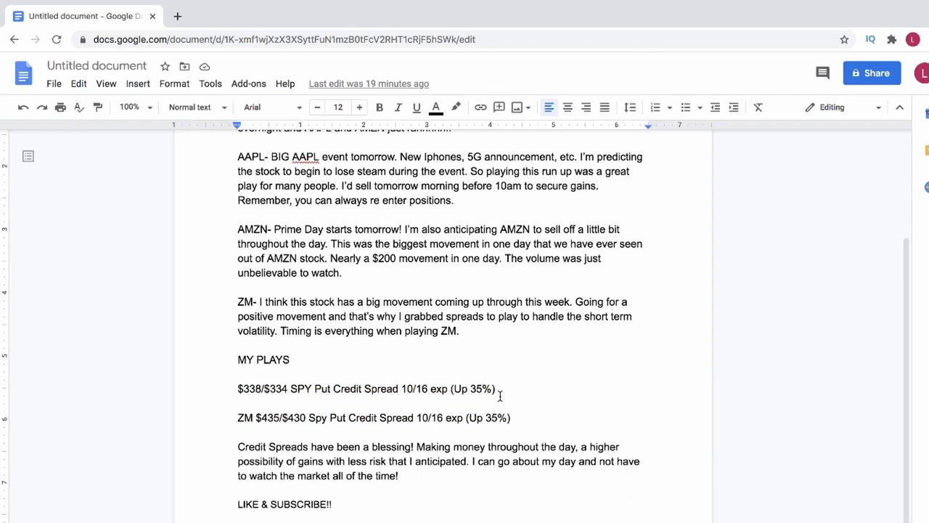
{"action": "left_click", "coordinate": [521, 414]}
{"action": "left_click_drag", "start_coordinate": [450, 488], "coordinate": [445, 478]}
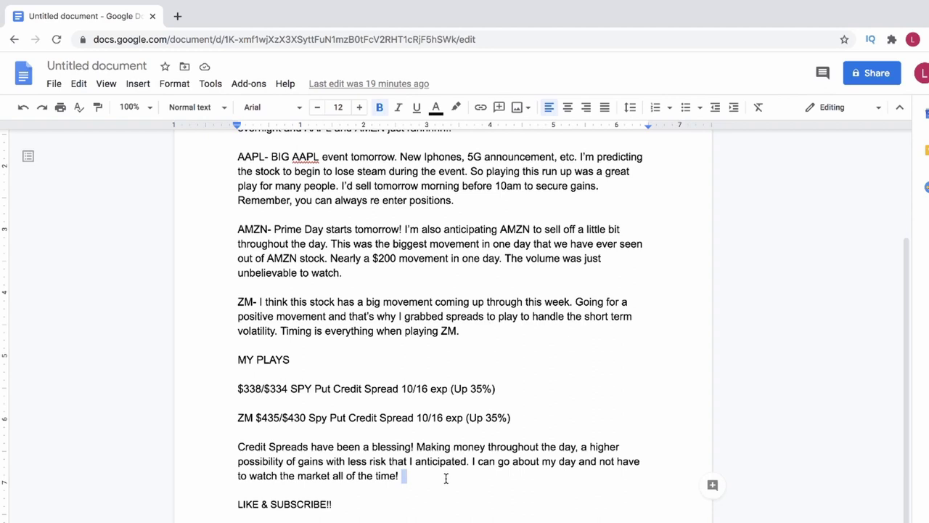
{"action": "type", "text": "SMART S"}
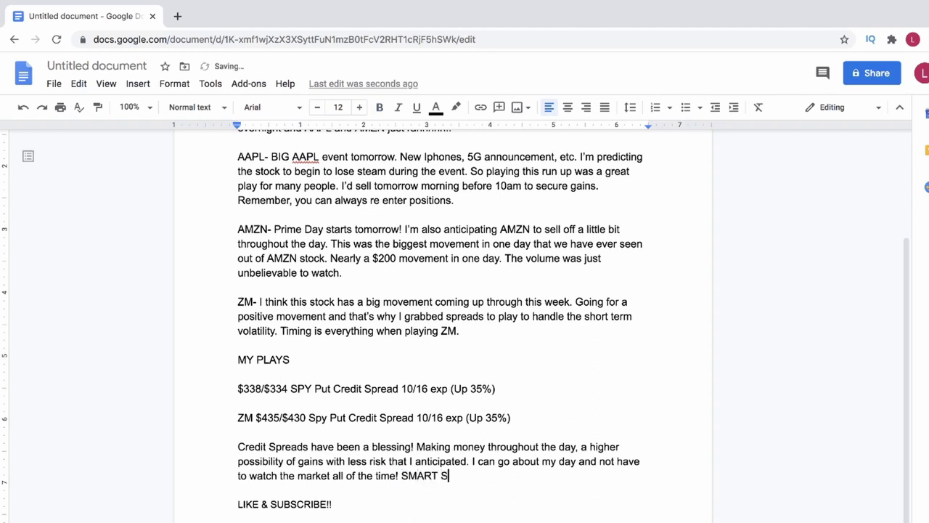
{"action": "type", "text": "MART MONE"}
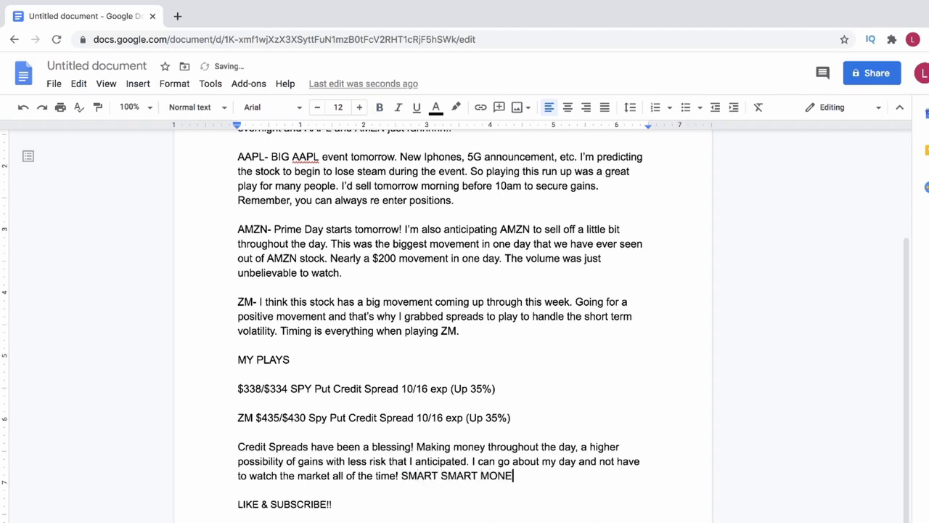
{"action": "type", "text": "Y MOVES"}
{"action": "type", "text": "!!"}
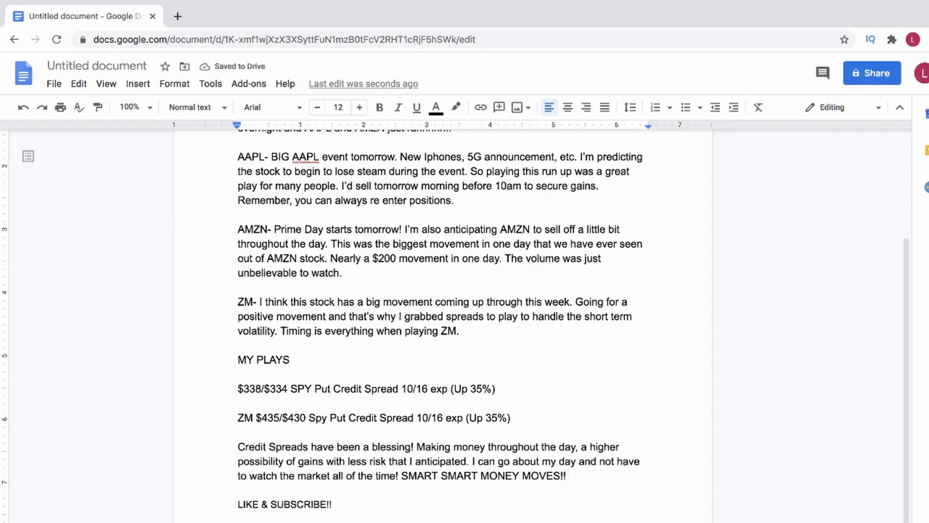
{"action": "left_click", "coordinate": [483, 336]}
{"action": "left_click_drag", "start_coordinate": [462, 330], "coordinate": [240, 300]}
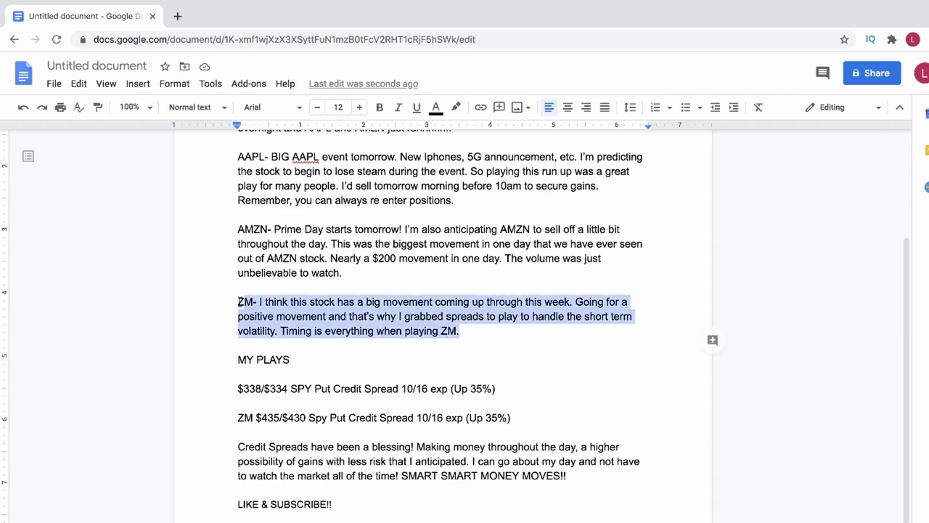
{"action": "left_click", "coordinate": [550, 329]}
{"action": "scroll", "coordinate": [461, 297], "scroll_direction": "up", "scroll_amount": 1}
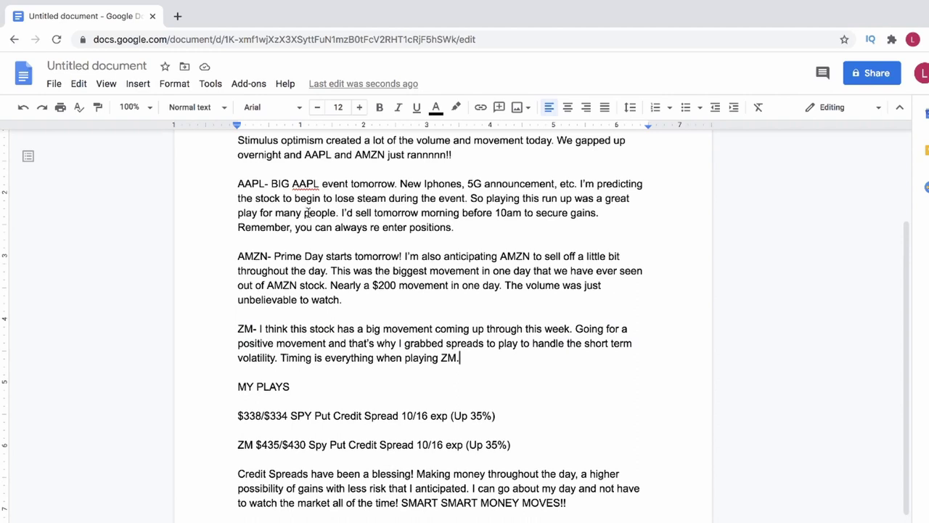
{"action": "scroll", "coordinate": [352, 280], "scroll_direction": "up", "scroll_amount": 5}
{"action": "scroll", "coordinate": [356, 281], "scroll_direction": "down", "scroll_amount": 6}
{"action": "scroll", "coordinate": [305, 233], "scroll_direction": "up", "scroll_amount": 5}
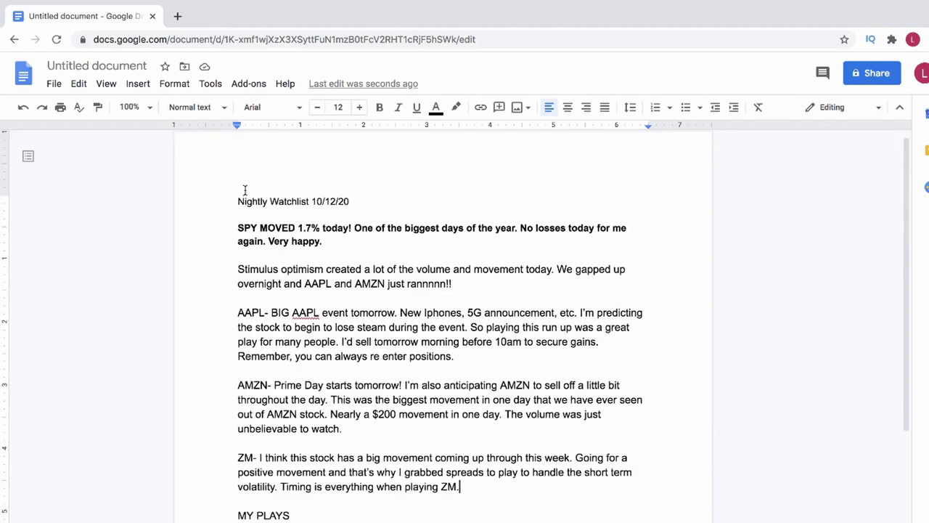
{"action": "mouse_move", "coordinate": [230, 303]}
{"action": "left_mouse_down"}
{"action": "mouse_move", "coordinate": [394, 340]}
{"action": "mouse_move", "coordinate": [615, 413]}
{"action": "left_mouse_up"}
{"action": "left_click", "coordinate": [429, 428]}
{"action": "scroll", "coordinate": [416, 423], "scroll_direction": "down", "scroll_amount": 1}
{"action": "scroll", "coordinate": [416, 424], "scroll_direction": "down", "scroll_amount": 1}
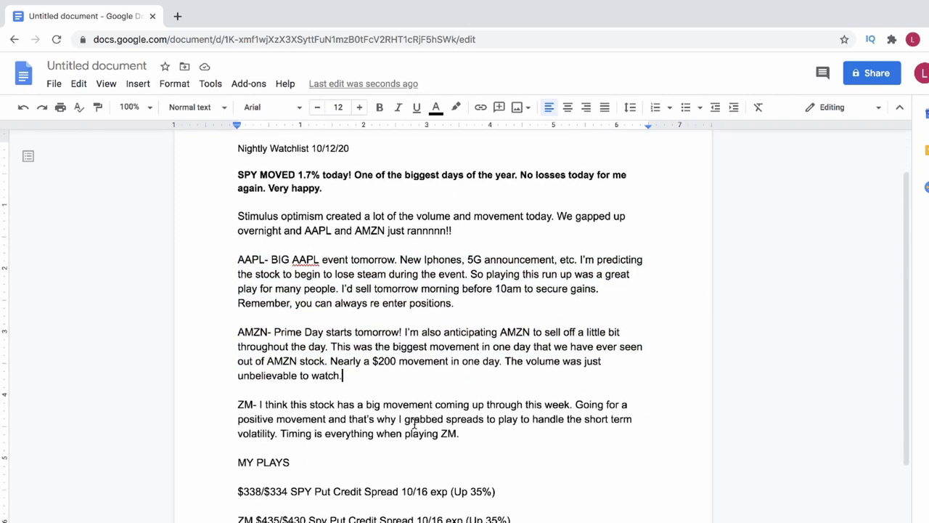
{"action": "scroll", "coordinate": [406, 428], "scroll_direction": "down", "scroll_amount": 2}
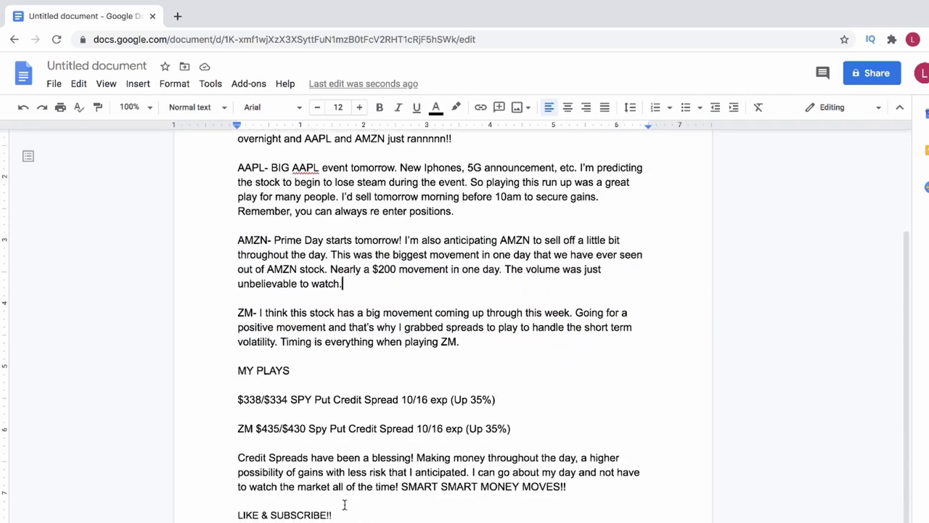
{"action": "left_click", "coordinate": [355, 511]}
{"action": "scroll", "coordinate": [348, 390], "scroll_direction": "up", "scroll_amount": 3}
{"action": "scroll", "coordinate": [348, 385], "scroll_direction": "up", "scroll_amount": 1}
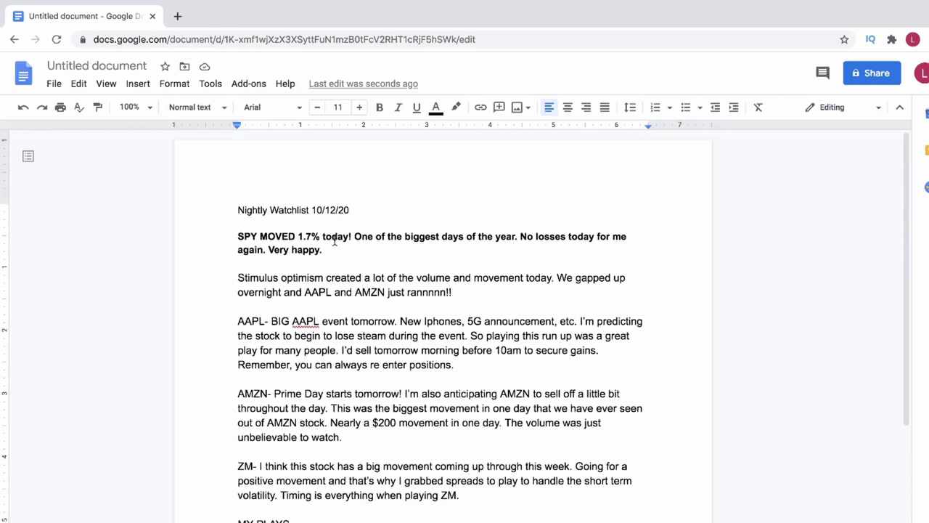
{"action": "mouse_move", "coordinate": [235, 210]}
{"action": "left_mouse_down"}
{"action": "mouse_move", "coordinate": [528, 321]}
{"action": "mouse_move", "coordinate": [610, 464]}
{"action": "left_mouse_up"}
{"action": "scroll", "coordinate": [603, 450], "scroll_direction": "down", "scroll_amount": 3}
{"action": "left_click", "coordinate": [548, 438]}
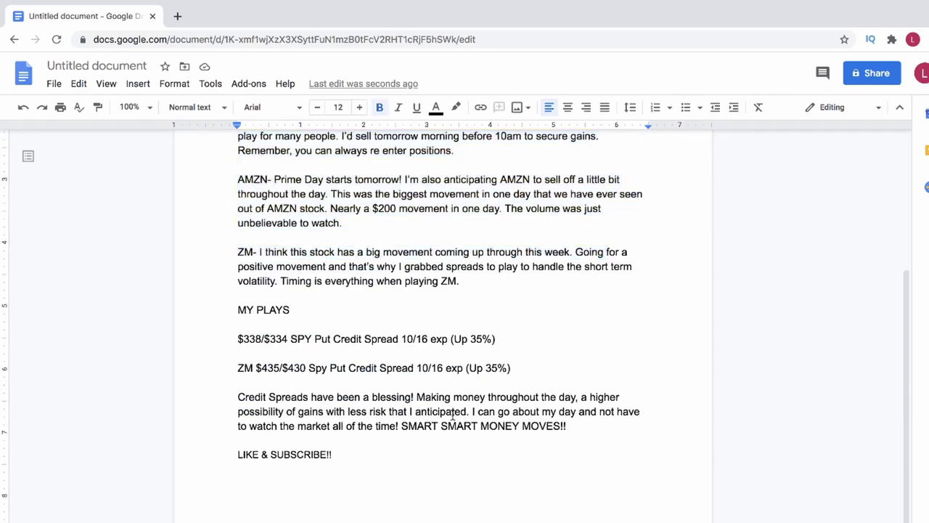
{"action": "scroll", "coordinate": [363, 374], "scroll_direction": "up", "scroll_amount": 4}
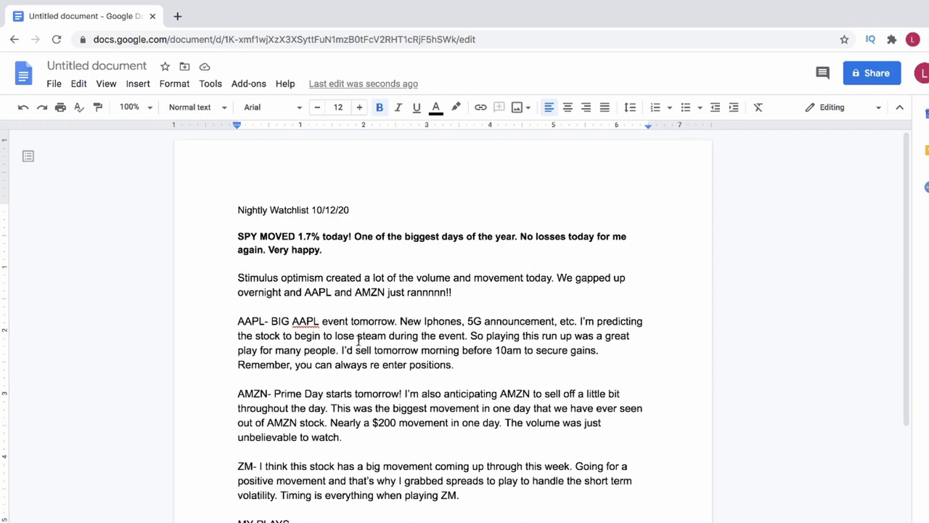
{"action": "scroll", "coordinate": [357, 348], "scroll_direction": "down", "scroll_amount": 4}
{"action": "scroll", "coordinate": [356, 352], "scroll_direction": "up", "scroll_amount": 1}
{"action": "scroll", "coordinate": [357, 355], "scroll_direction": "up", "scroll_amount": 1}
{"action": "scroll", "coordinate": [352, 363], "scroll_direction": "up", "scroll_amount": 1}
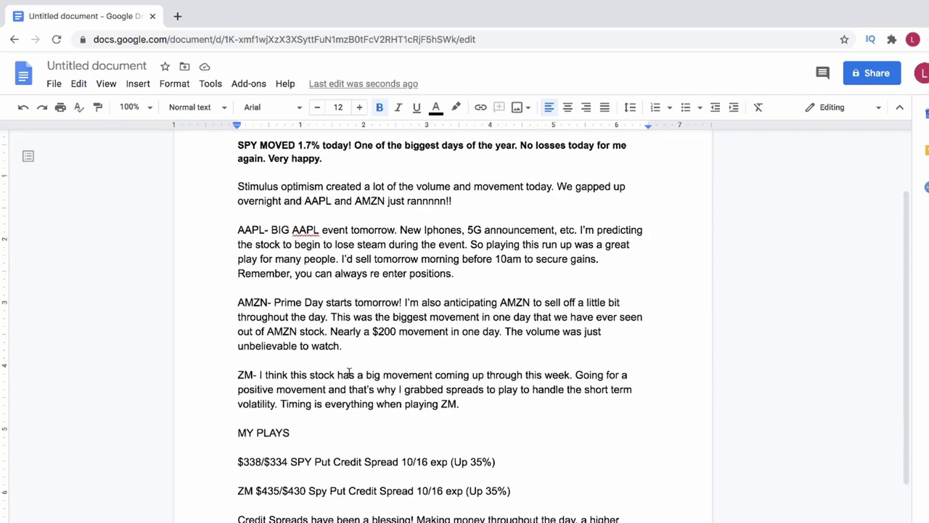
{"action": "scroll", "coordinate": [347, 374], "scroll_direction": "up", "scroll_amount": 1}
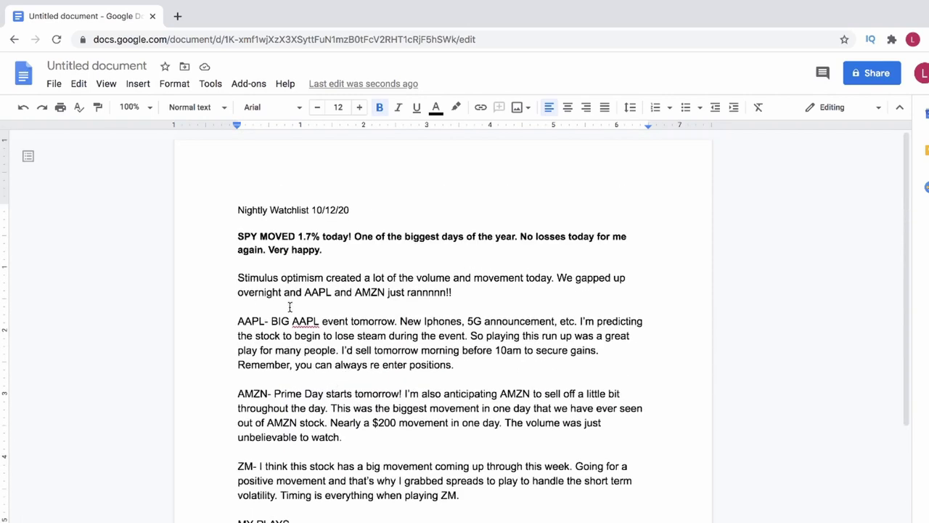
{"action": "scroll", "coordinate": [341, 306], "scroll_direction": "down", "scroll_amount": 1}
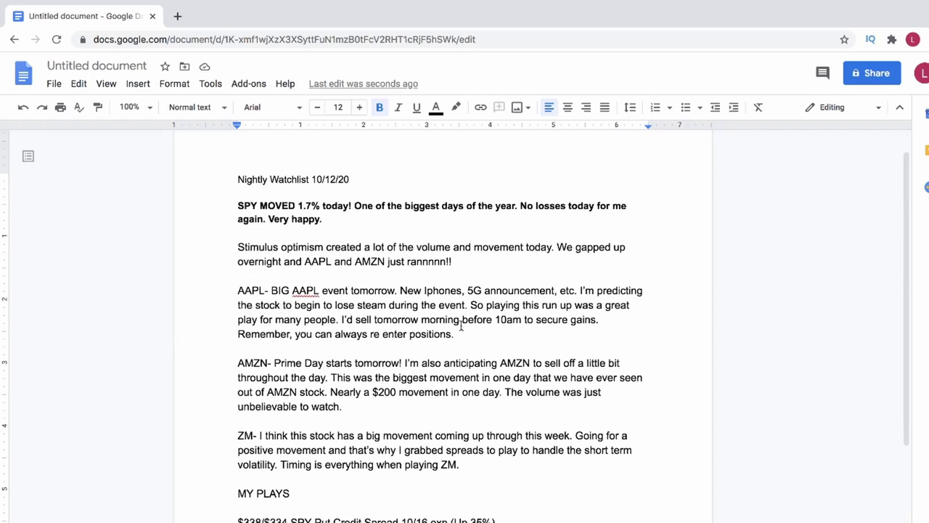
{"action": "scroll", "coordinate": [462, 327], "scroll_direction": "down", "scroll_amount": 3}
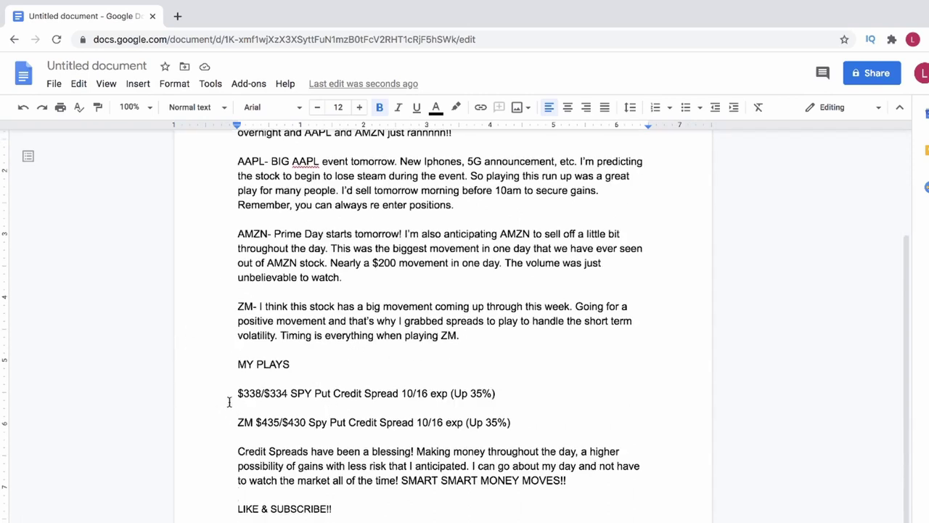
{"action": "left_click_drag", "start_coordinate": [234, 393], "coordinate": [517, 418]}
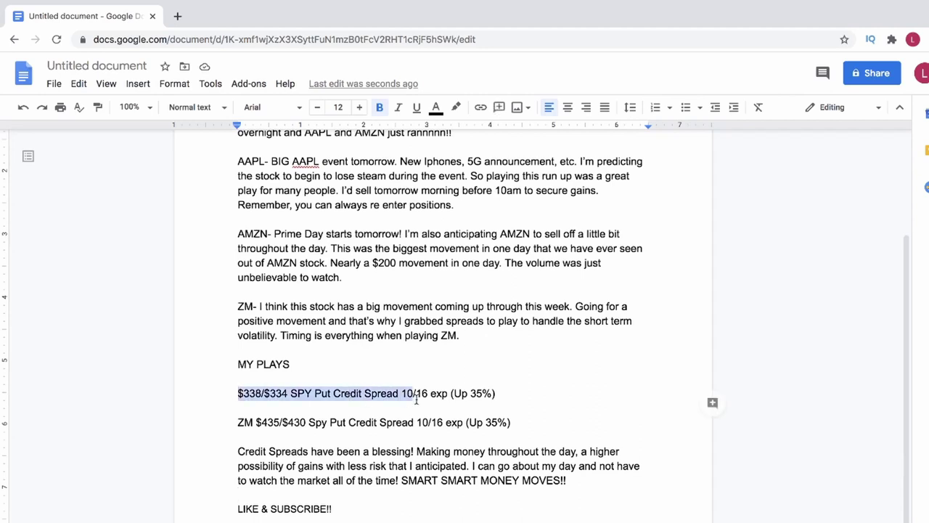
{"action": "left_click", "coordinate": [514, 378]}
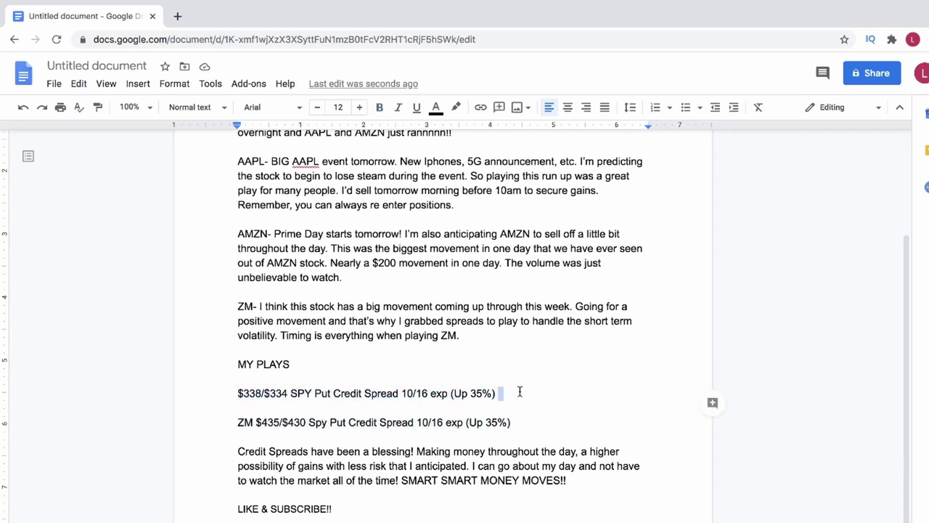
{"action": "left_click_drag", "start_coordinate": [531, 418], "coordinate": [272, 386]}
{"action": "left_click", "coordinate": [236, 393]}
{"action": "left_click", "coordinate": [517, 421]}
{"action": "left_click", "coordinate": [492, 393]}
{"action": "left_click", "coordinate": [519, 422]}
{"action": "key", "text": "End"}
{"action": "left_click_drag", "start_coordinate": [233, 393], "coordinate": [521, 423]}
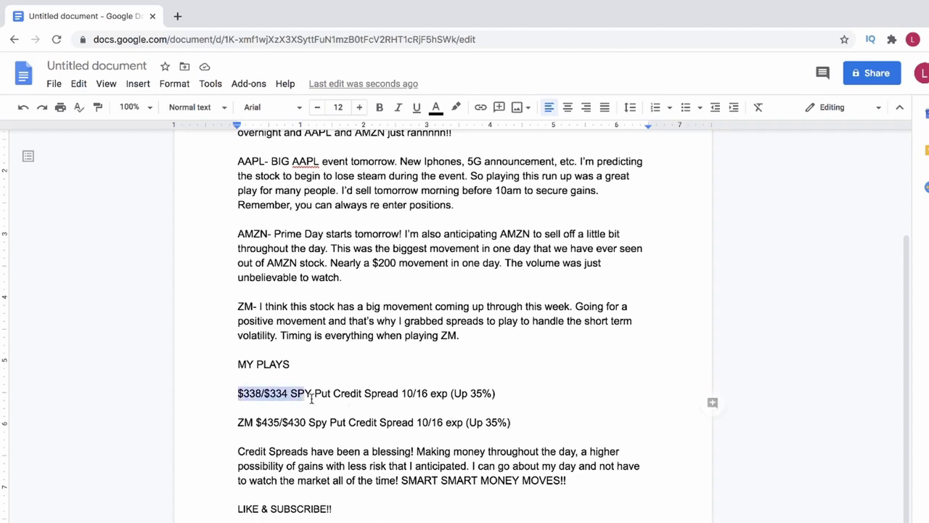
{"action": "left_click", "coordinate": [506, 392]}
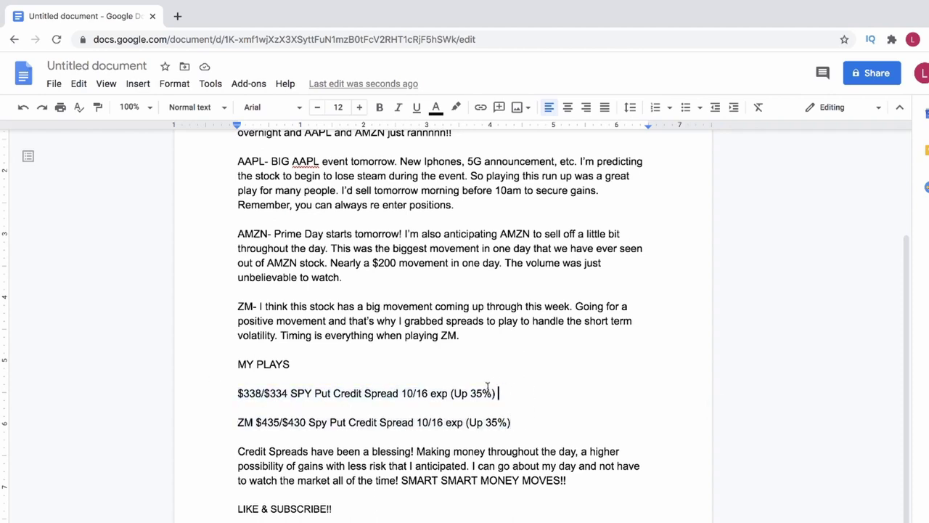
{"action": "left_click_drag", "start_coordinate": [498, 393], "coordinate": [232, 388]}
{"action": "key", "text": "Left"}
{"action": "left_click", "coordinate": [509, 397]}
{"action": "left_click", "coordinate": [263, 392]}
{"action": "left_click", "coordinate": [427, 393]}
{"action": "left_click", "coordinate": [352, 392]}
{"action": "left_click", "coordinate": [290, 393]}
{"action": "scroll", "coordinate": [270, 434], "scroll_direction": "up", "scroll_amount": 5}
{"action": "scroll", "coordinate": [306, 436], "scroll_direction": "down", "scroll_amount": 1}
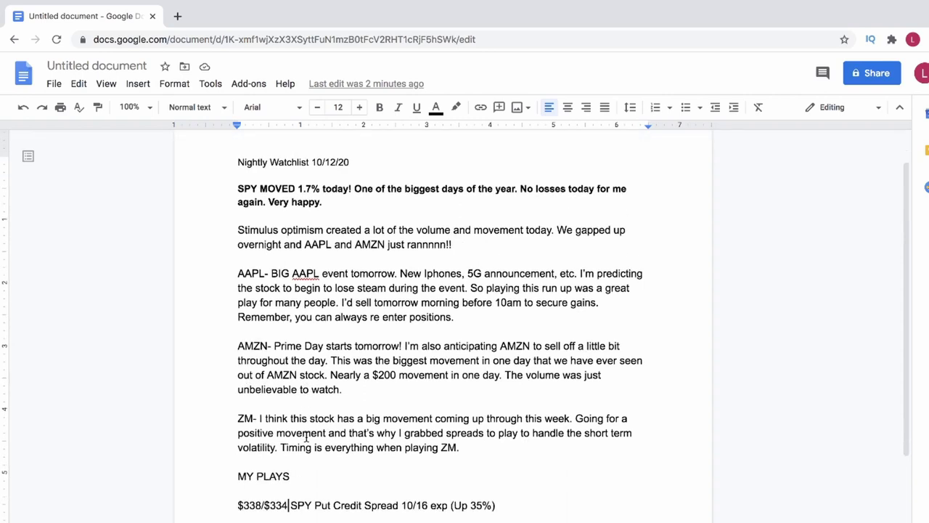
{"action": "scroll", "coordinate": [321, 431], "scroll_direction": "down", "scroll_amount": 3}
{"action": "scroll", "coordinate": [440, 388], "scroll_direction": "up", "scroll_amount": 2}
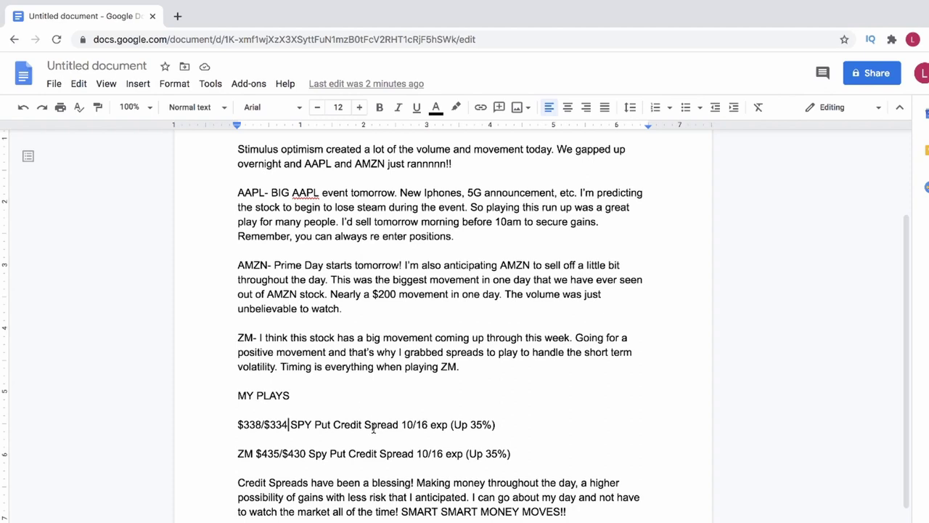
{"action": "scroll", "coordinate": [402, 338], "scroll_direction": "up", "scroll_amount": 2}
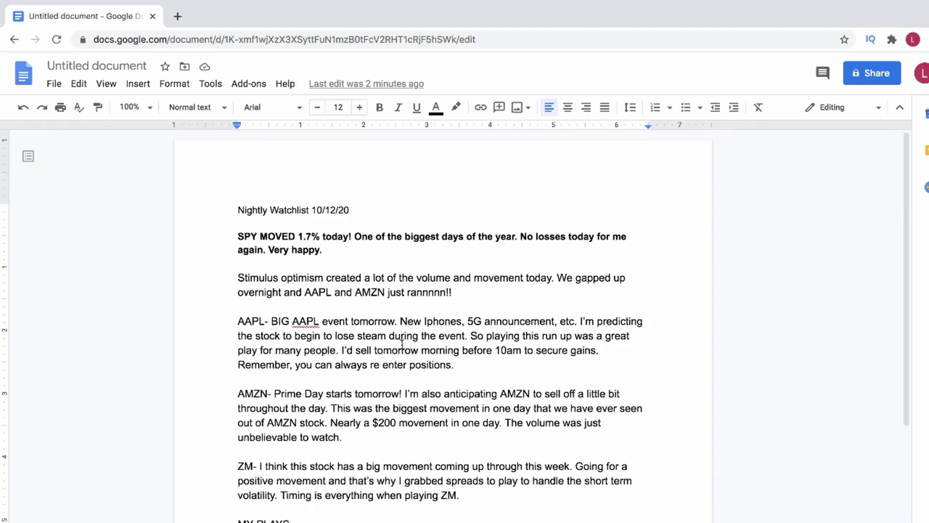